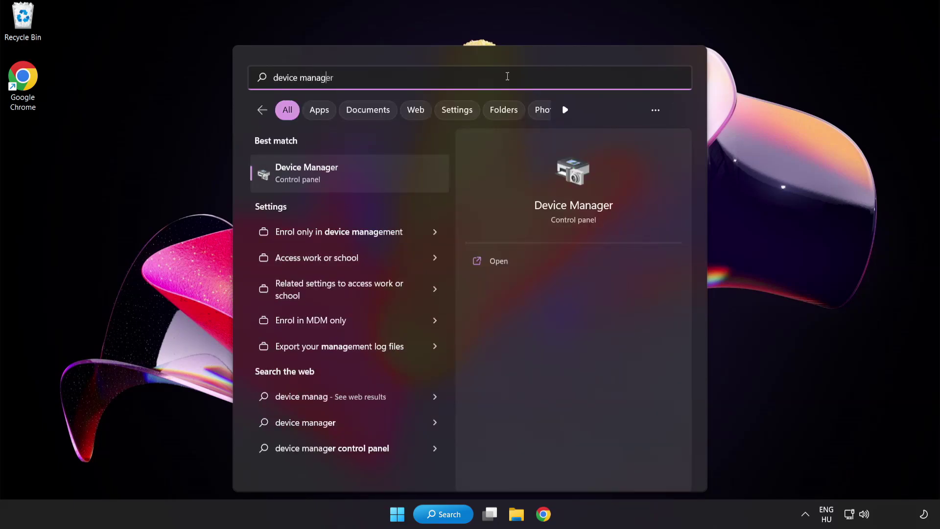
# - Find and open Device Manager, and expand the display adapters category
pyautogui.write('er')
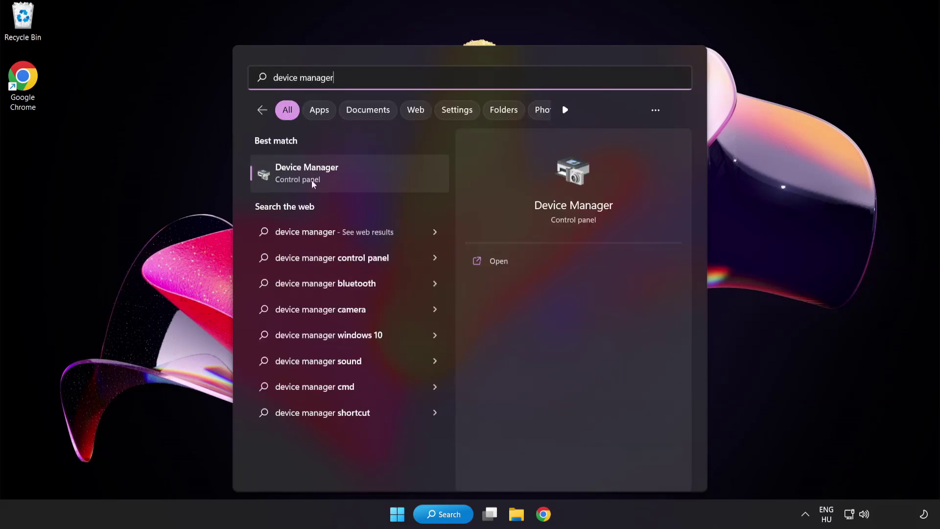
pyautogui.click(376, 178)
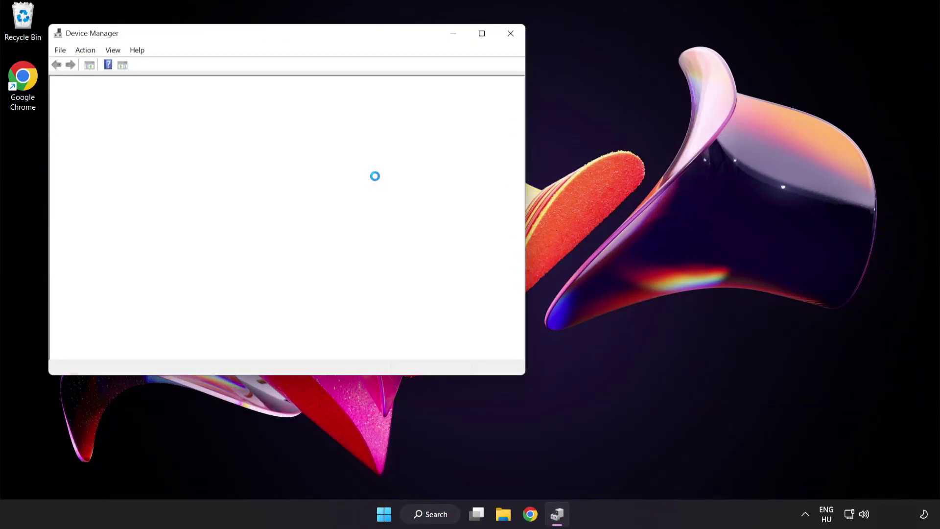
pyautogui.moveTo(303, 37); pyautogui.dragTo(458, 98)
pyautogui.click(251, 201)
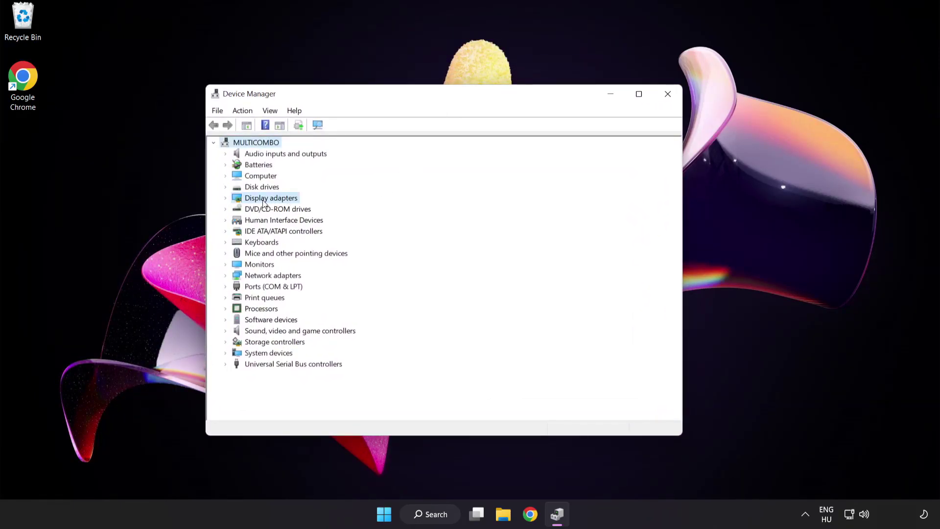
pyautogui.click(226, 199)
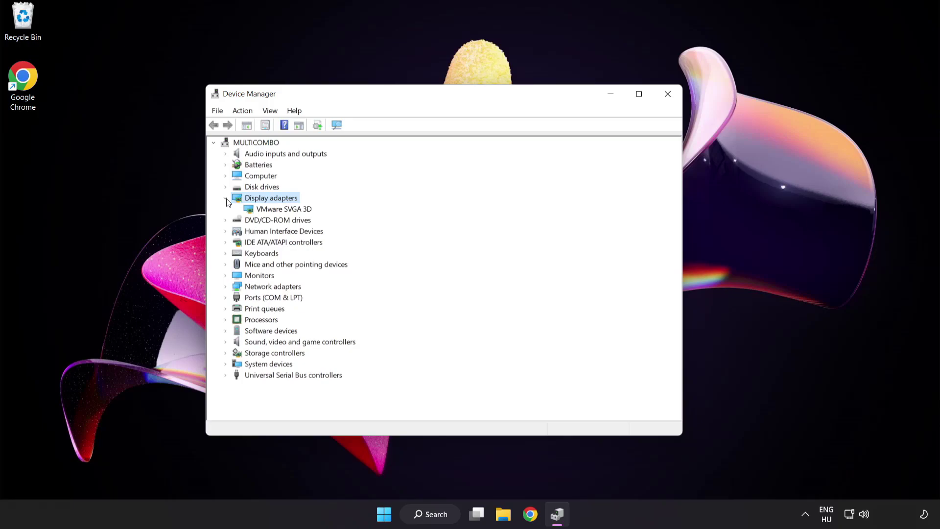
# - Run an automatic driver search for the VMware SVGA 3D adapter, and close the wizard and Device Manager
pyautogui.click(260, 209)
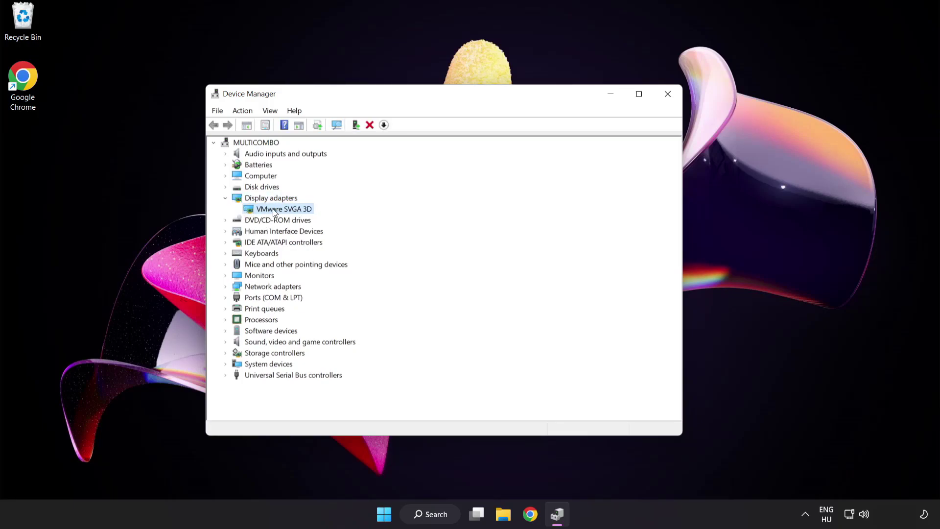
pyautogui.rightClick(276, 208)
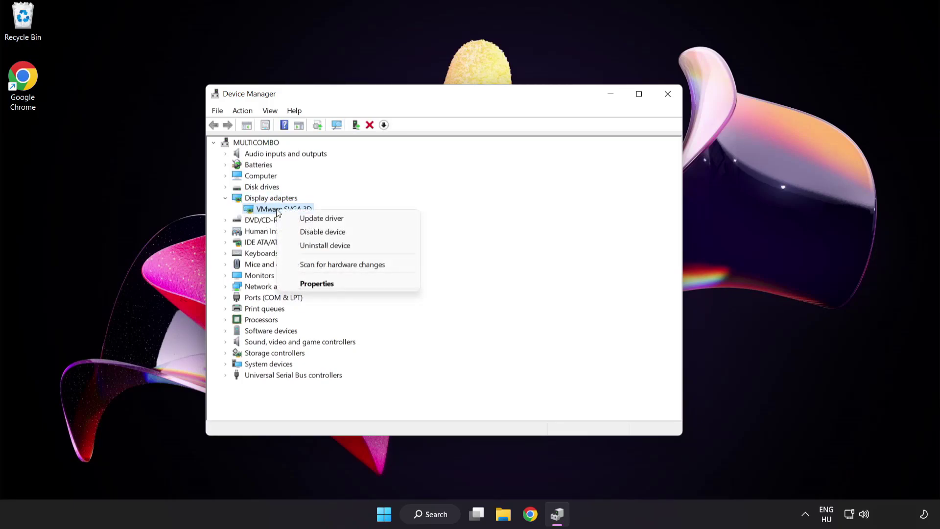
pyautogui.click(365, 217)
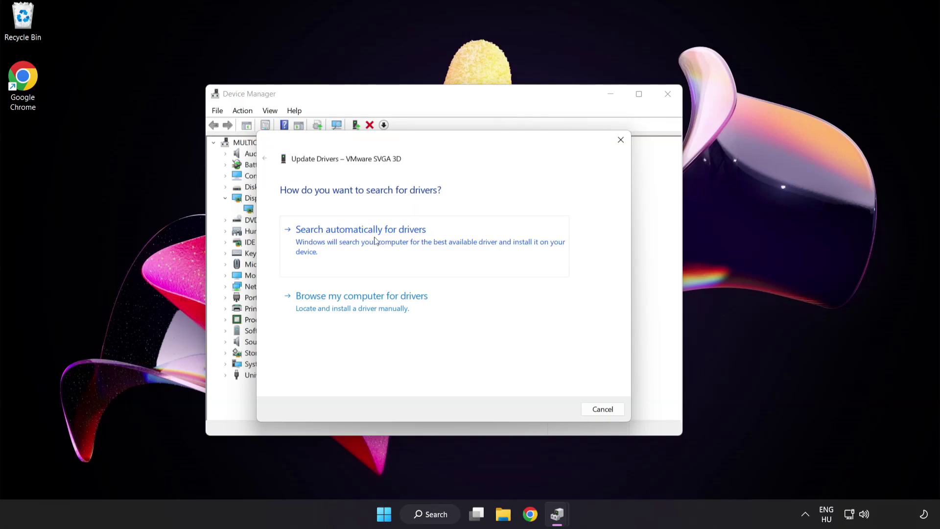
pyautogui.click(409, 239)
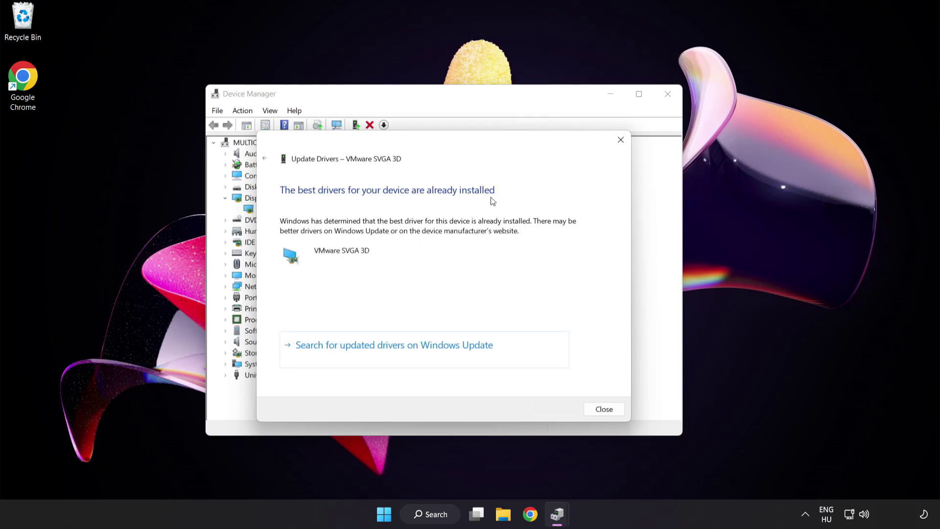
pyautogui.click(602, 410)
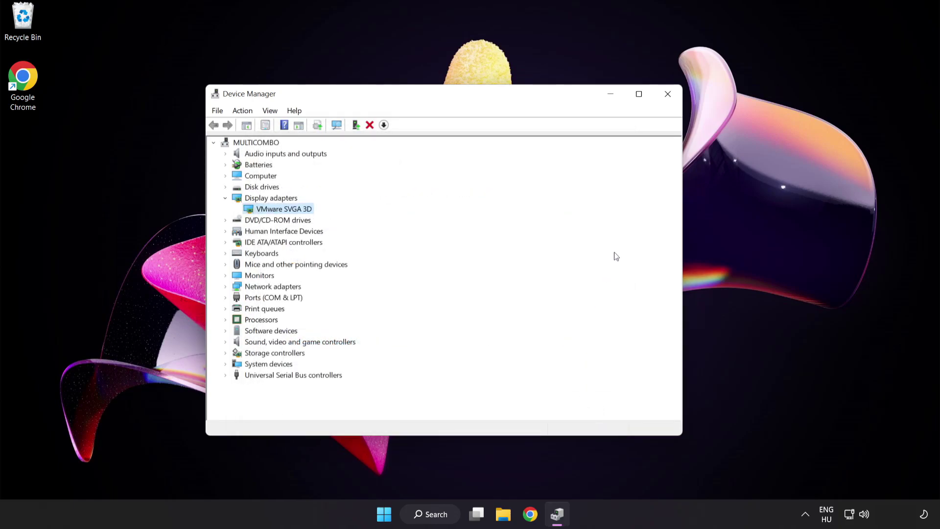
pyautogui.click(669, 97)
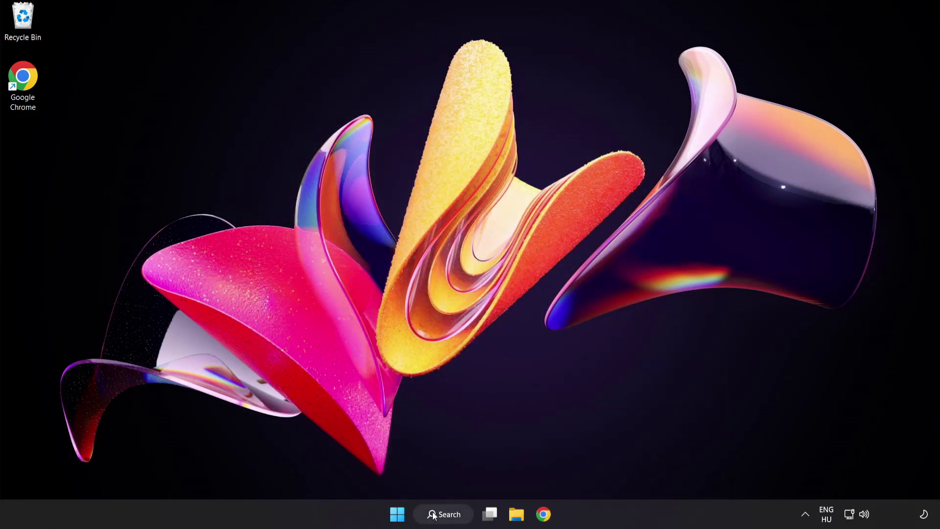
# - Open the Windows Update settings, check for updates, and close the settings window
pyautogui.click(450, 514)
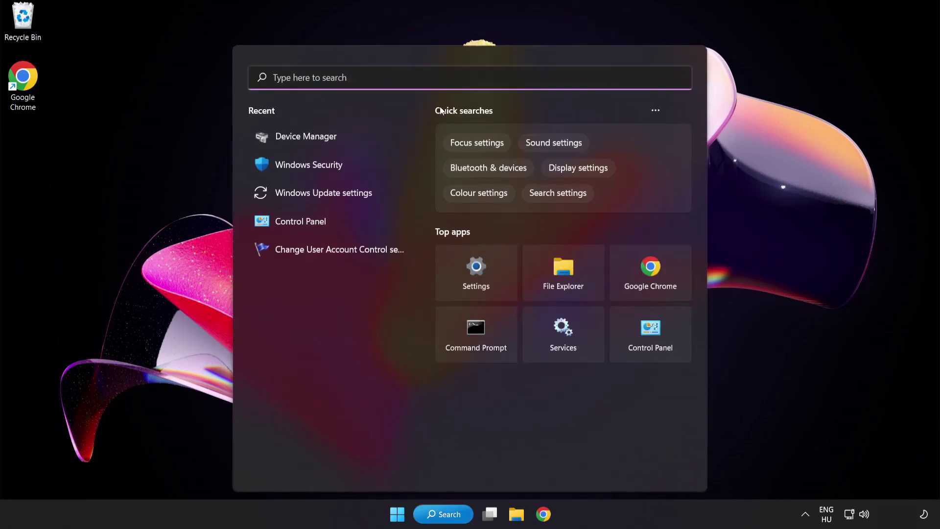
pyautogui.write('update')
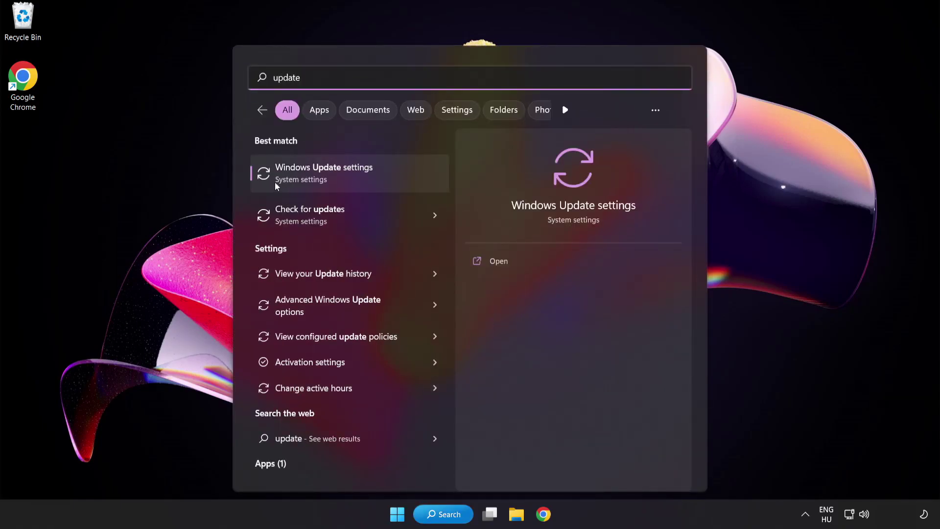
pyautogui.click(359, 180)
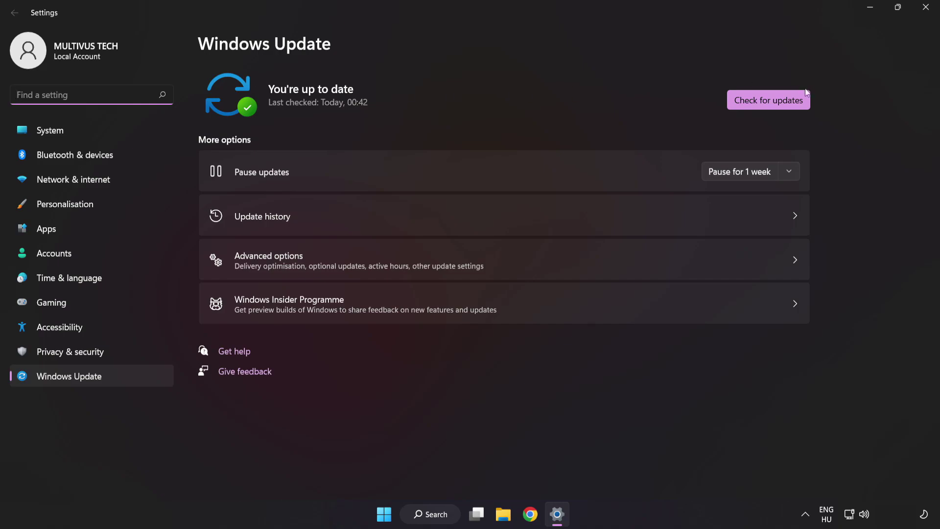
pyautogui.click(765, 106)
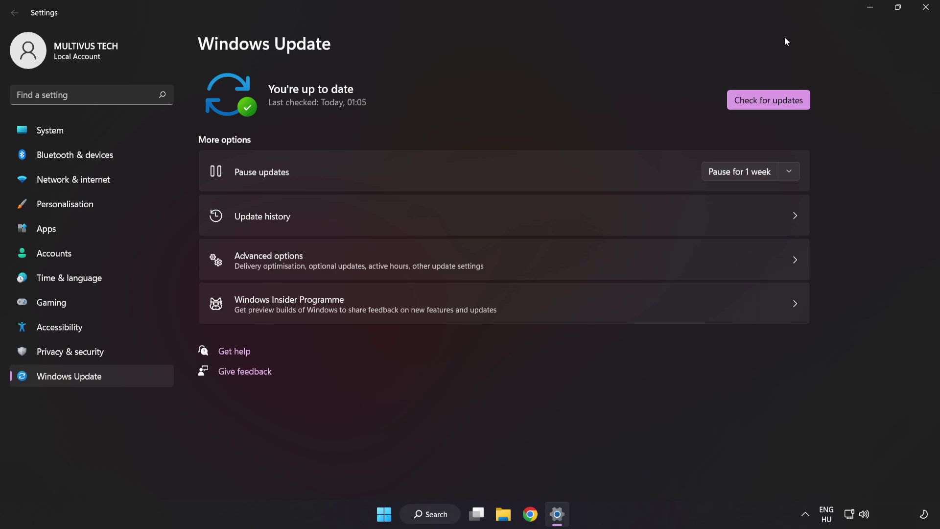
pyautogui.click(924, 11)
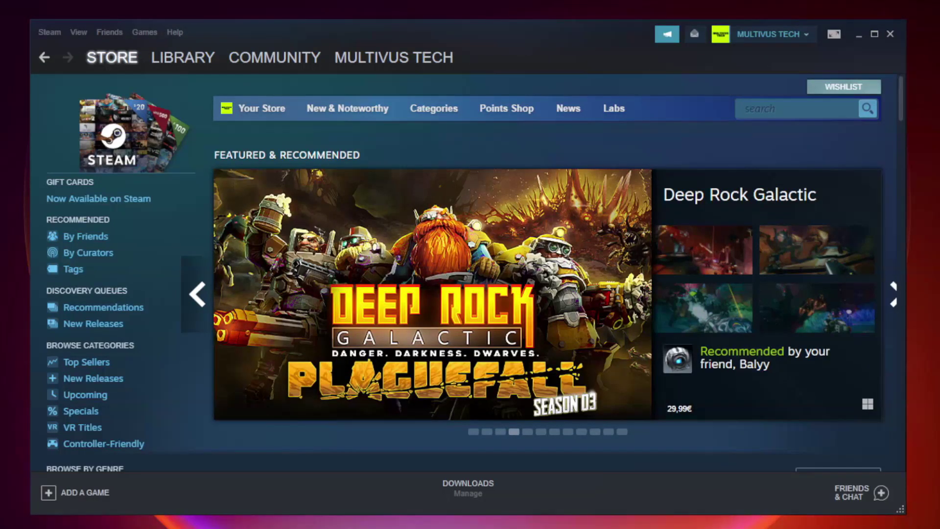
# - In the Steam library, verify the integrity of the game files for YOUR NOT WORKING GAME
pyautogui.moveTo(196, 62)
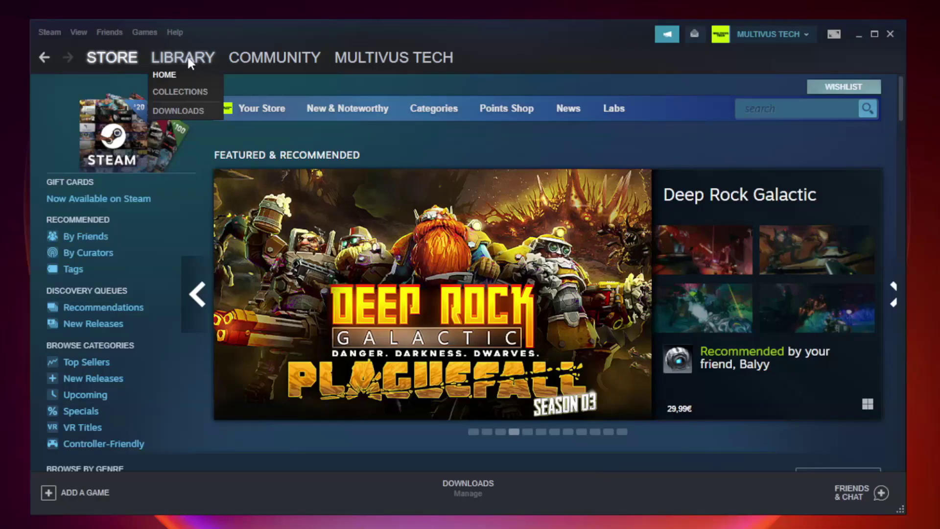
pyautogui.click(190, 63)
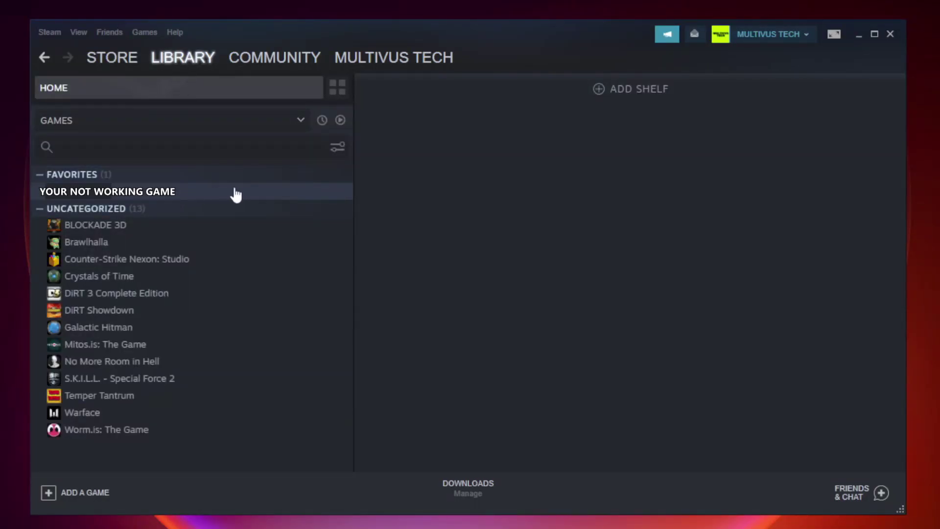
pyautogui.rightClick(203, 195)
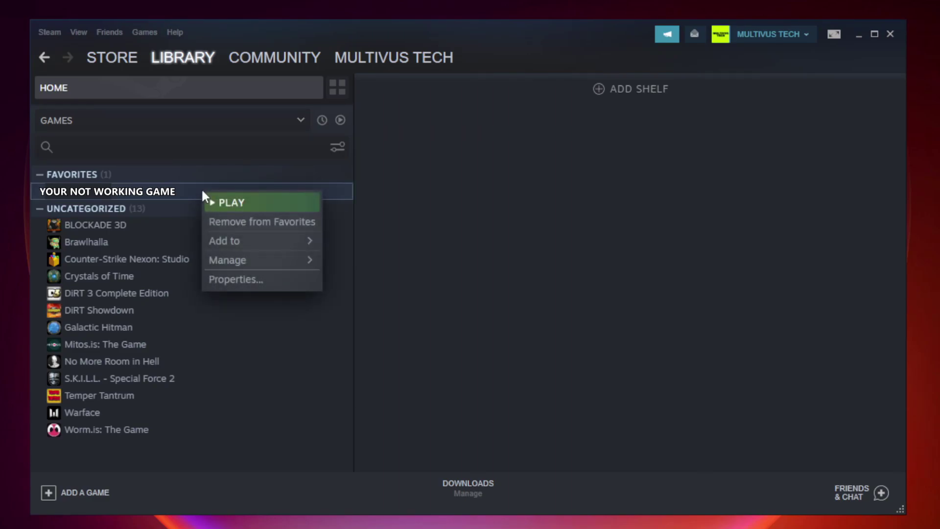
pyautogui.click(259, 281)
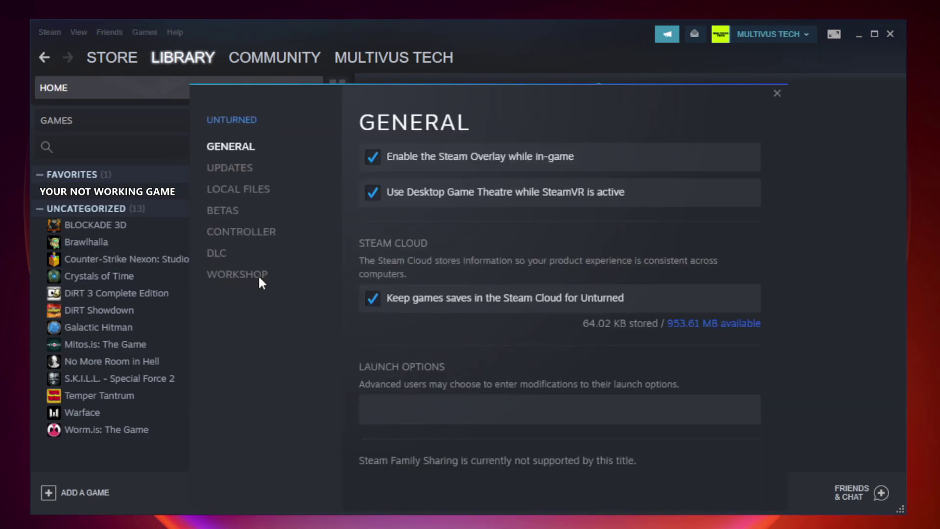
pyautogui.click(250, 199)
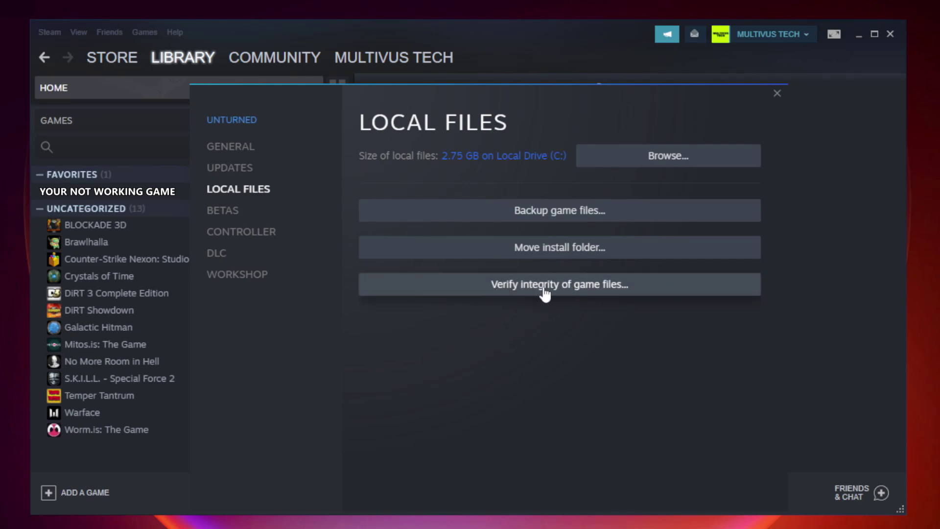
pyautogui.click(569, 289)
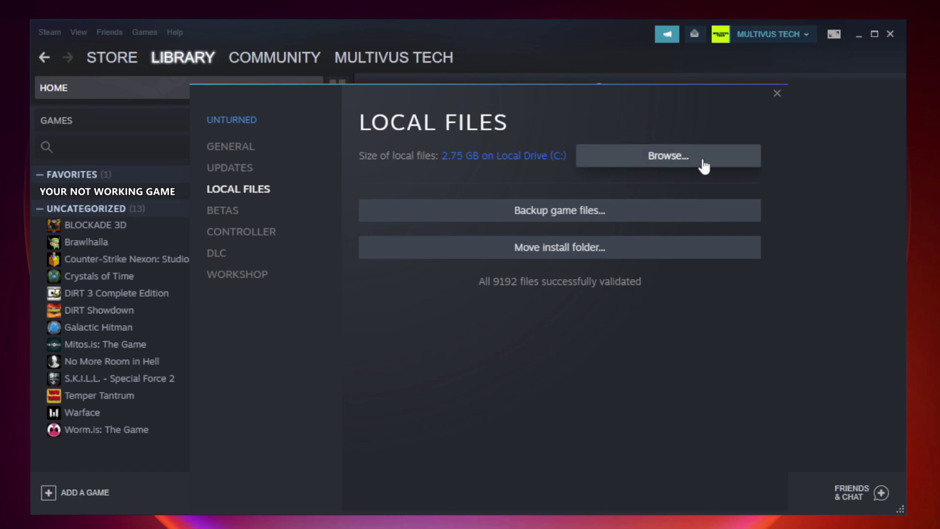
# - Browse the game's local files and open the properties of the YOUR NOT WORKING GAME shortcut
pyautogui.click(671, 165)
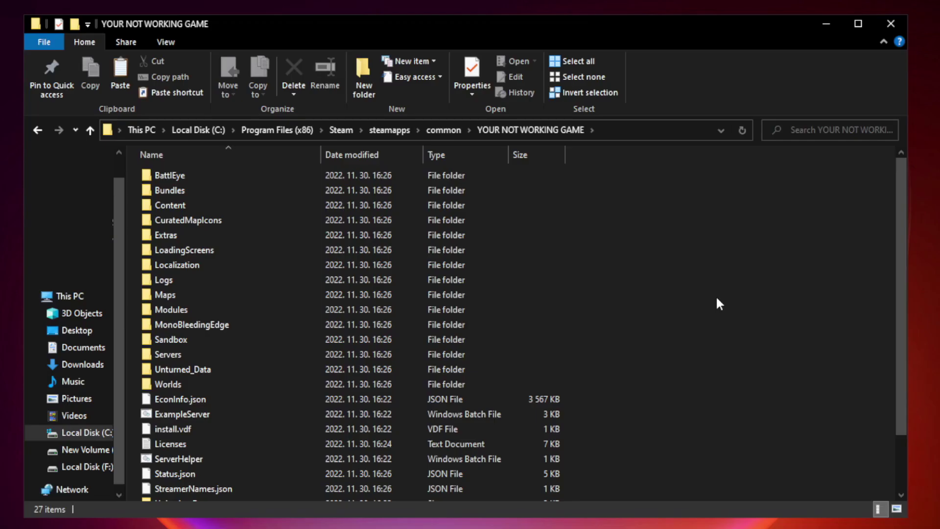
pyautogui.moveTo(903, 262); pyautogui.dragTo(903, 337)
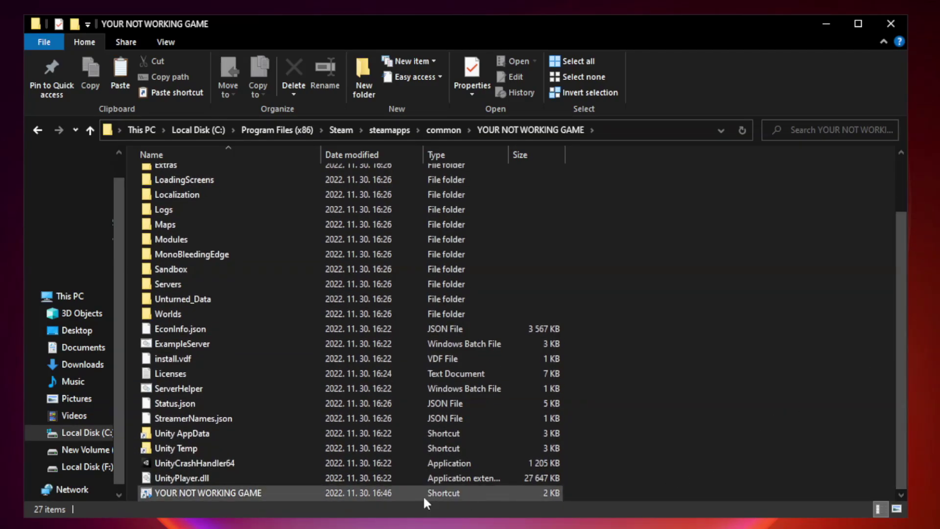
pyautogui.click(392, 493)
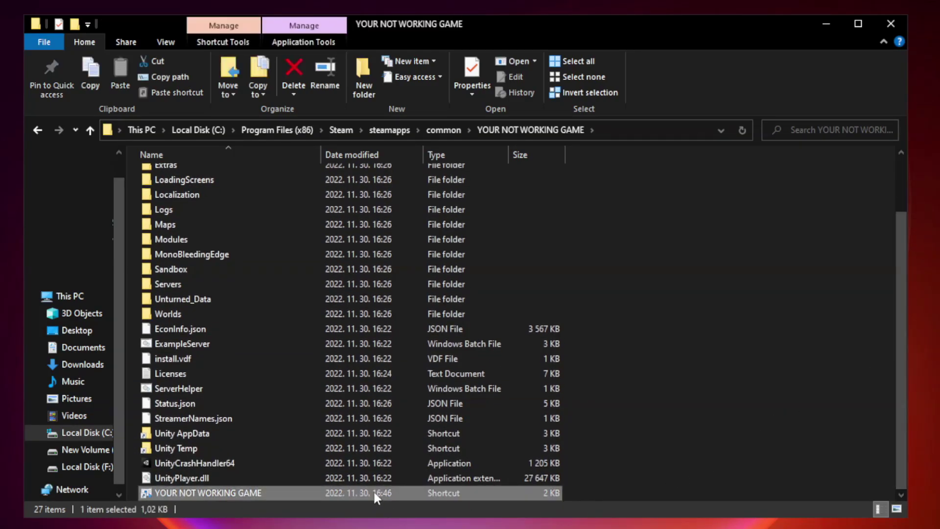
pyautogui.rightClick(320, 494)
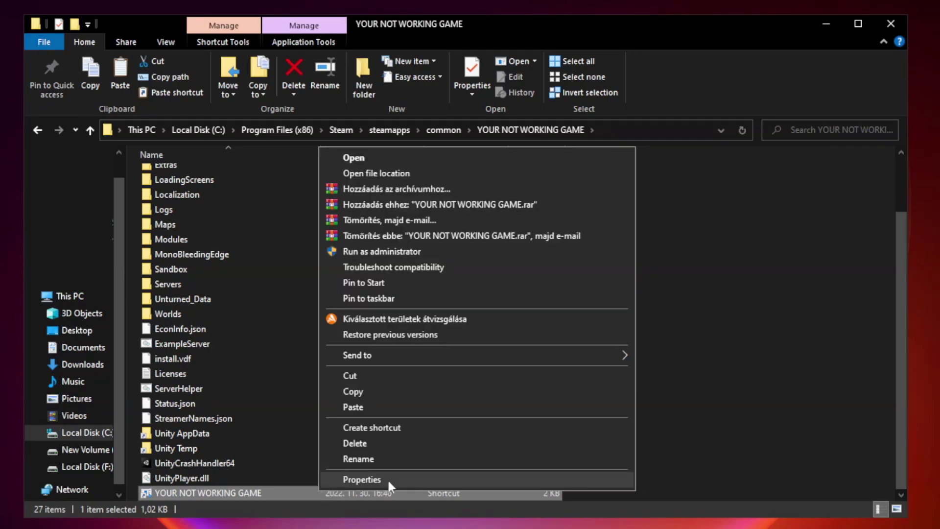
pyautogui.click(473, 479)
pyautogui.moveTo(467, 259); pyautogui.dragTo(468, 109)
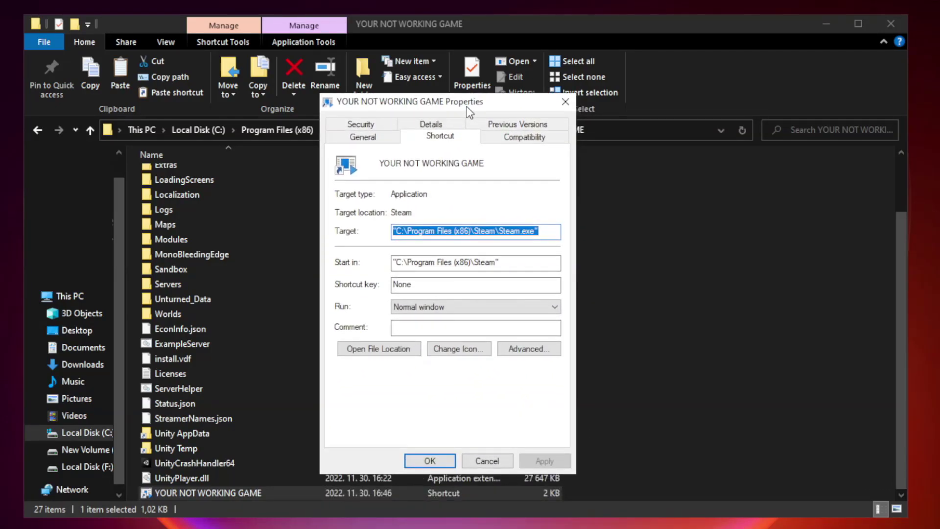
# - Apply Windows 8 compatibility mode, disabled fullscreen optimizations and running as administrator to the shortcut, and close the game folder
pyautogui.click(521, 139)
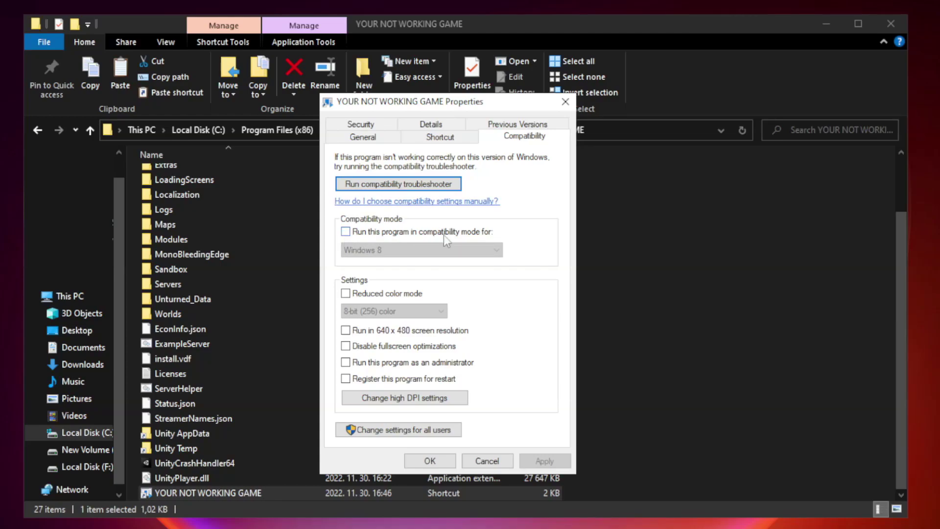
pyautogui.click(374, 234)
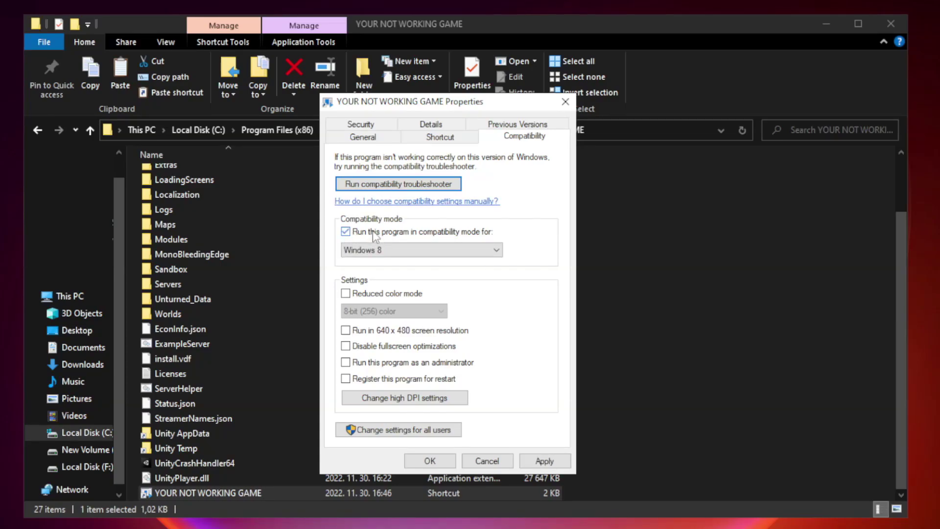
pyautogui.click(416, 250)
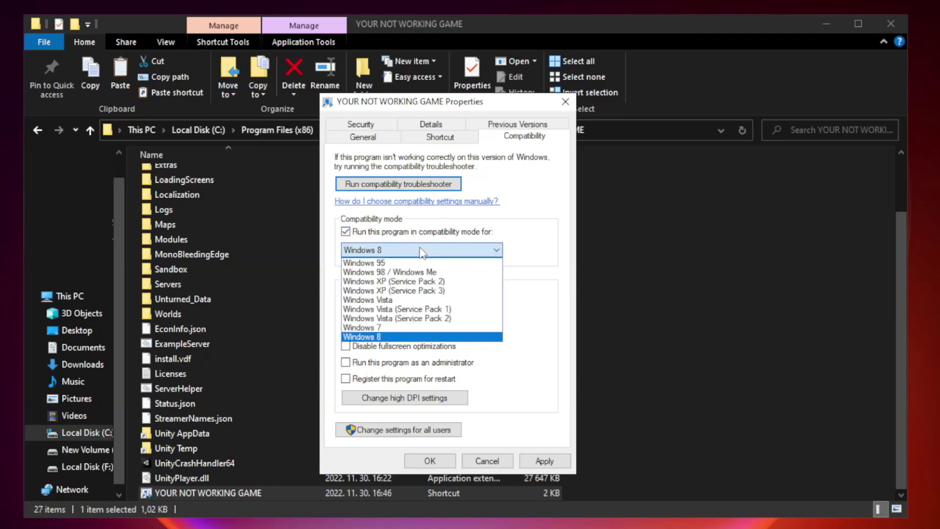
pyautogui.click(397, 336)
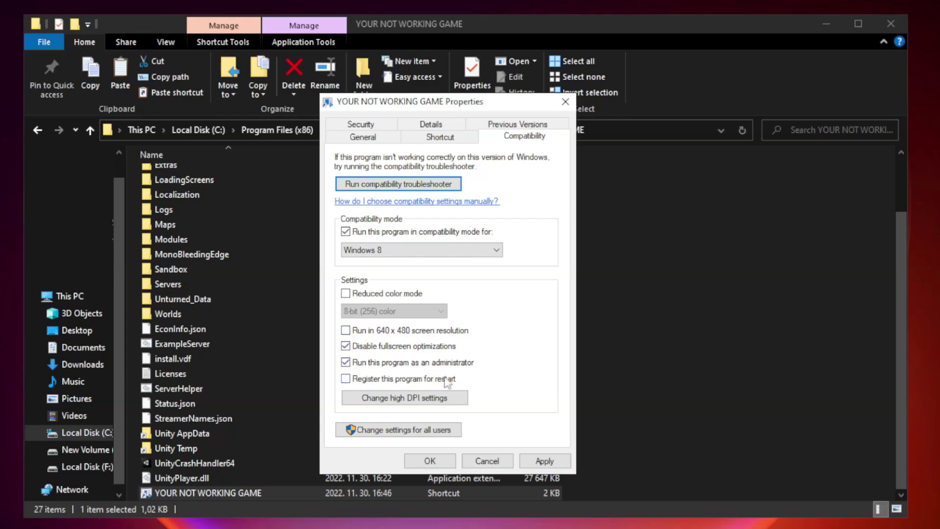
pyautogui.click(551, 463)
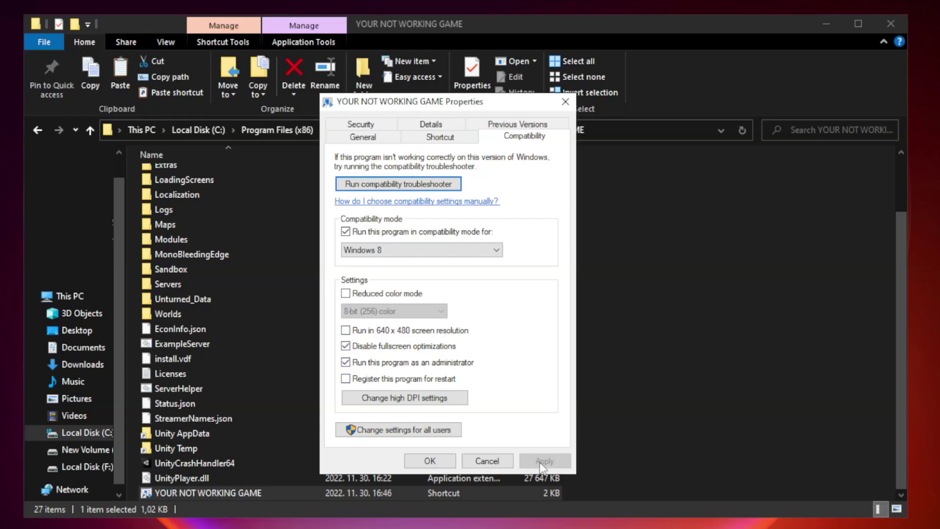
pyautogui.click(430, 460)
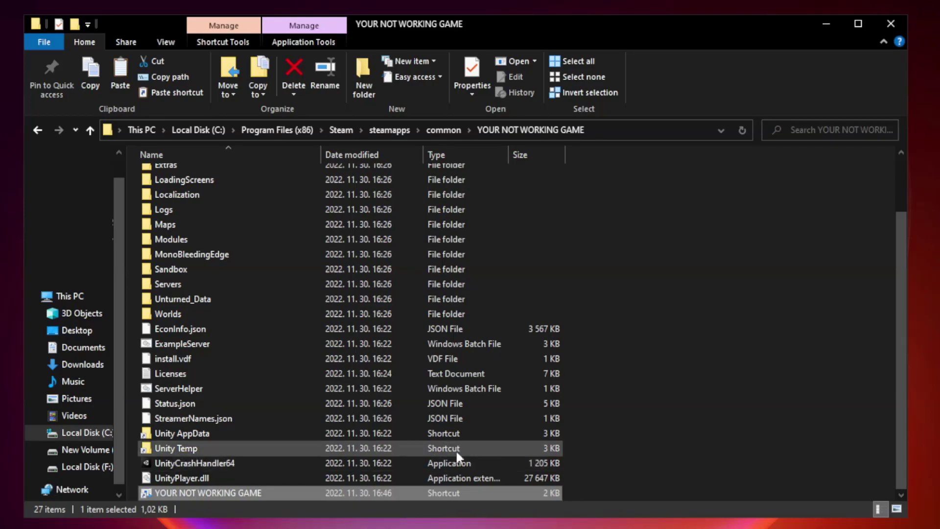
pyautogui.click(890, 26)
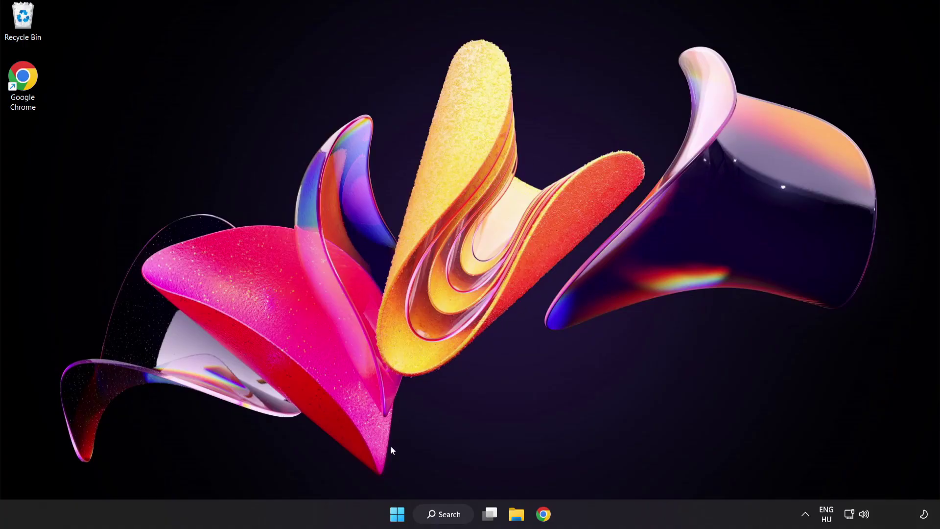
# - Open Task Manager's list of startup apps and disable Cortana
pyautogui.rightClick(400, 517)
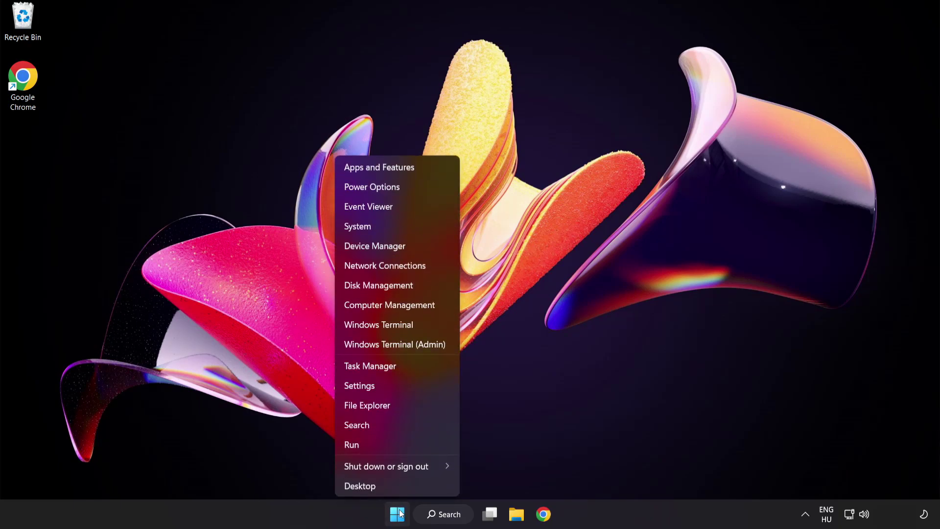
pyautogui.click(406, 367)
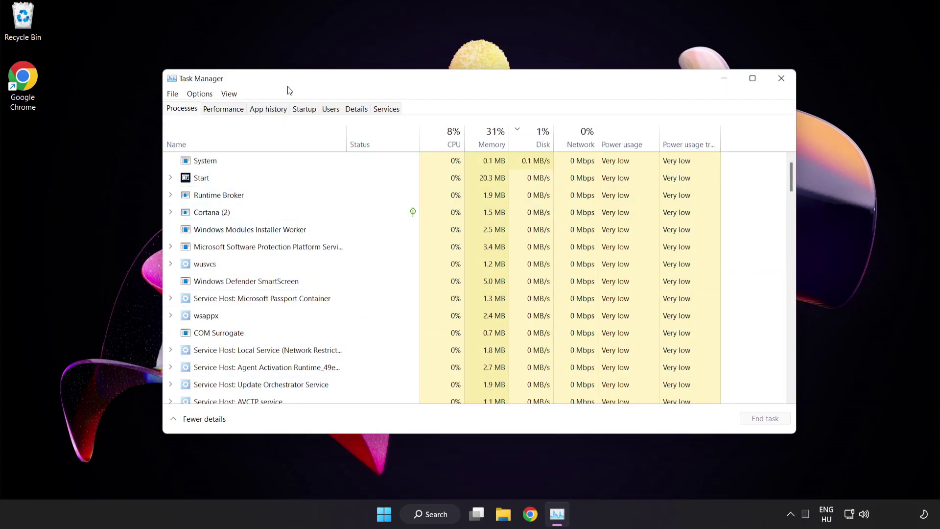
pyautogui.click(312, 115)
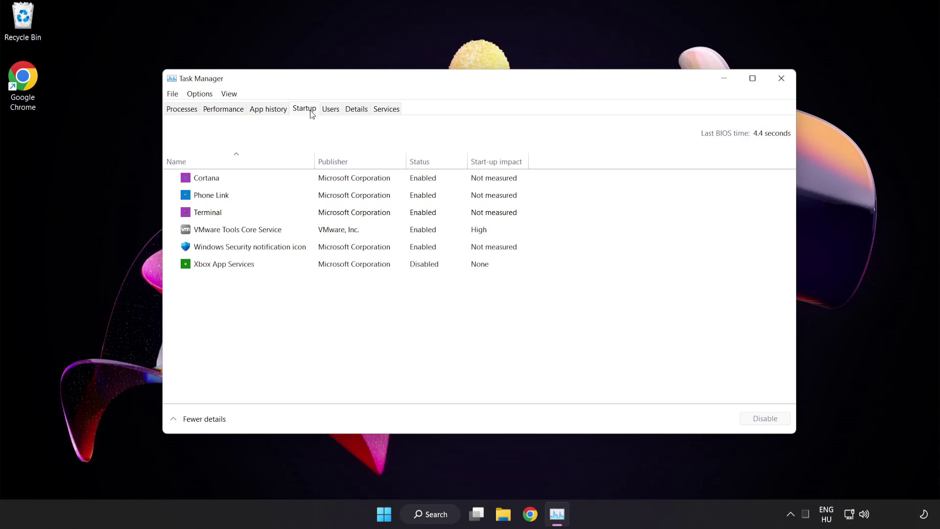
pyautogui.click(312, 180)
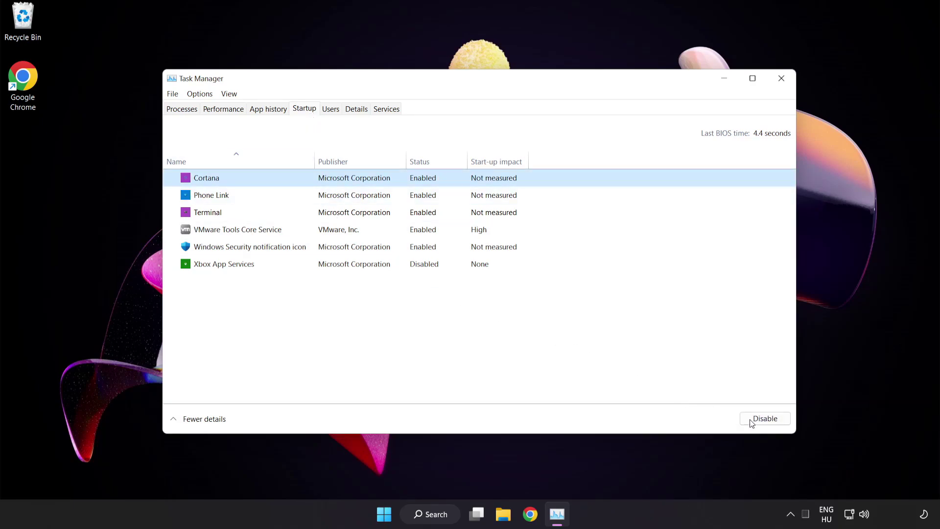
pyautogui.click(766, 420)
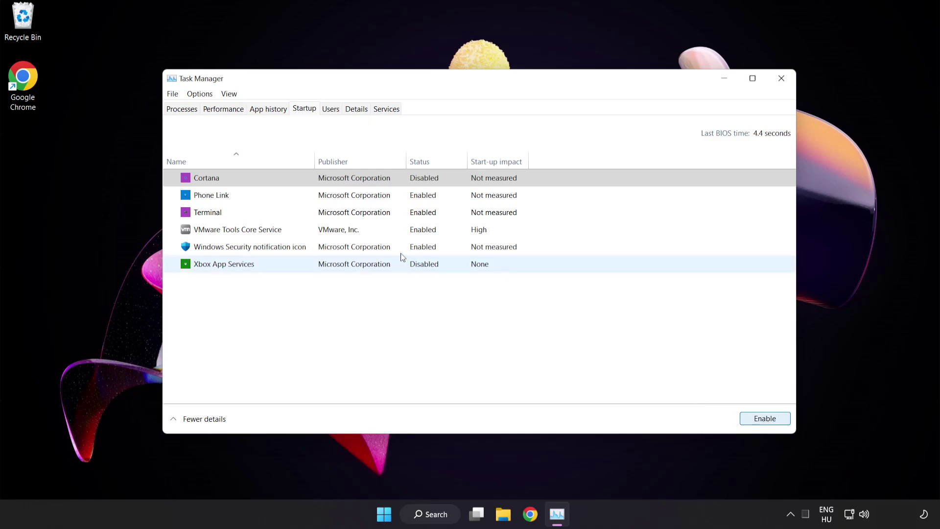
# - Disable Phone Link, Terminal and Windows Security notification icon at startup, and close Task Manager
pyautogui.click(291, 195)
pyautogui.click(760, 422)
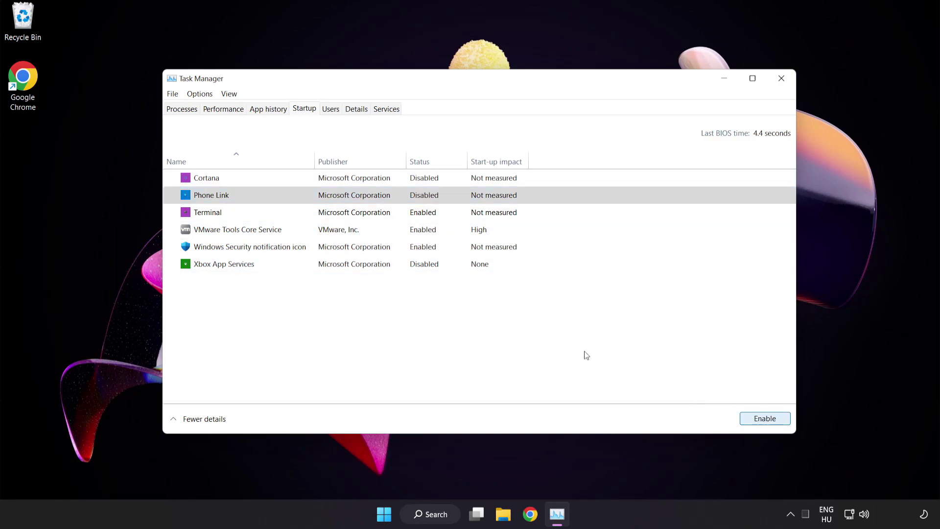
pyautogui.click(299, 215)
pyautogui.click(749, 417)
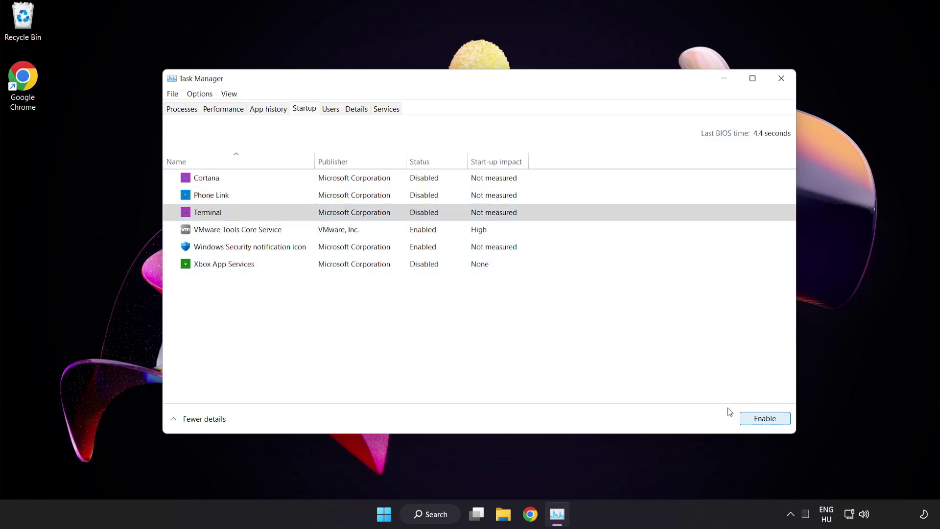
pyautogui.click(320, 248)
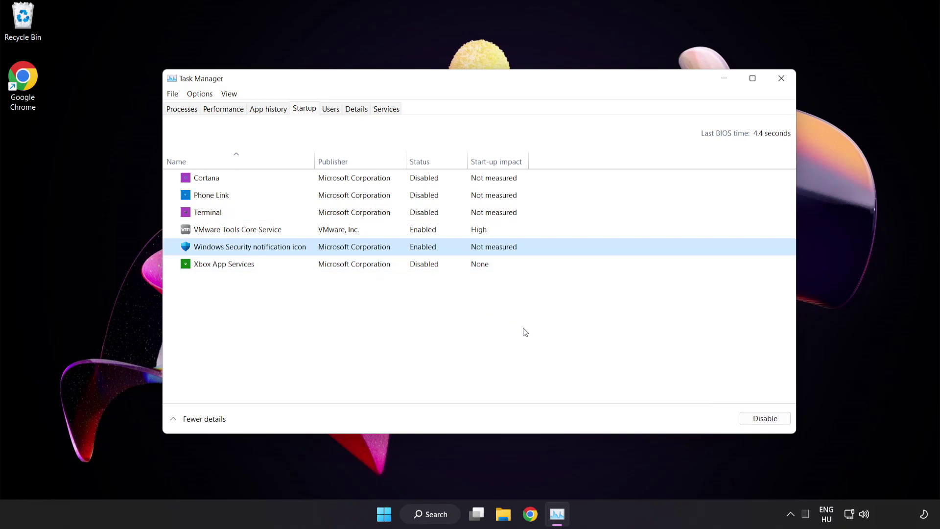
pyautogui.click(756, 421)
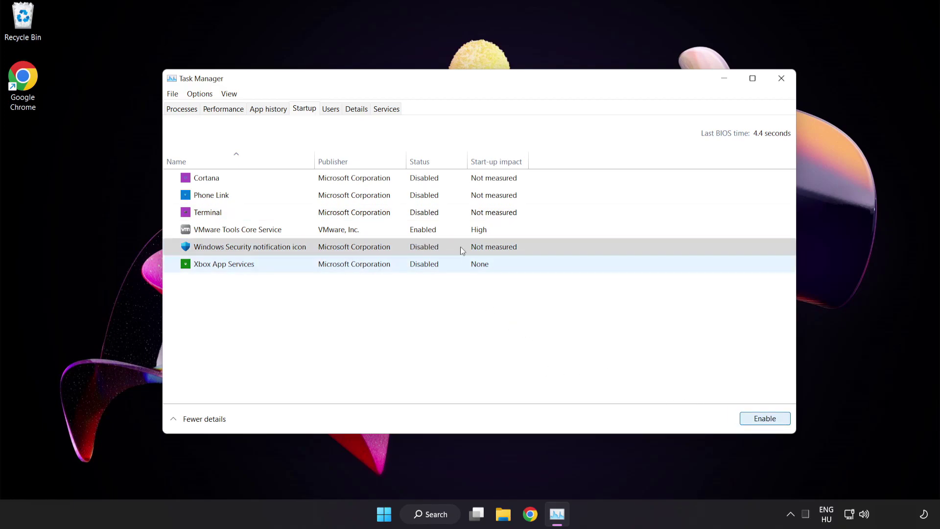
pyautogui.click(781, 79)
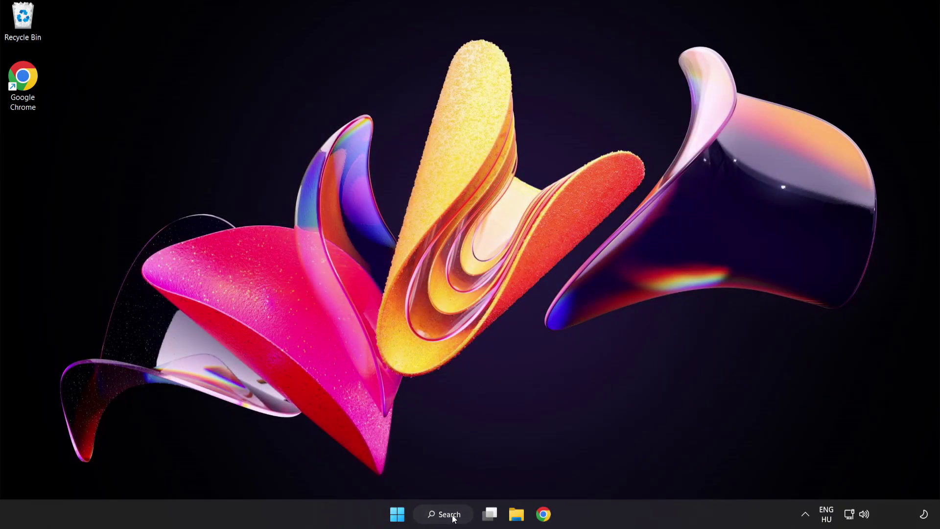
# - Find and open Windows Security, and go to the exclusions in the virus & threat protection settings
pyautogui.click(436, 512)
pyautogui.write('s')
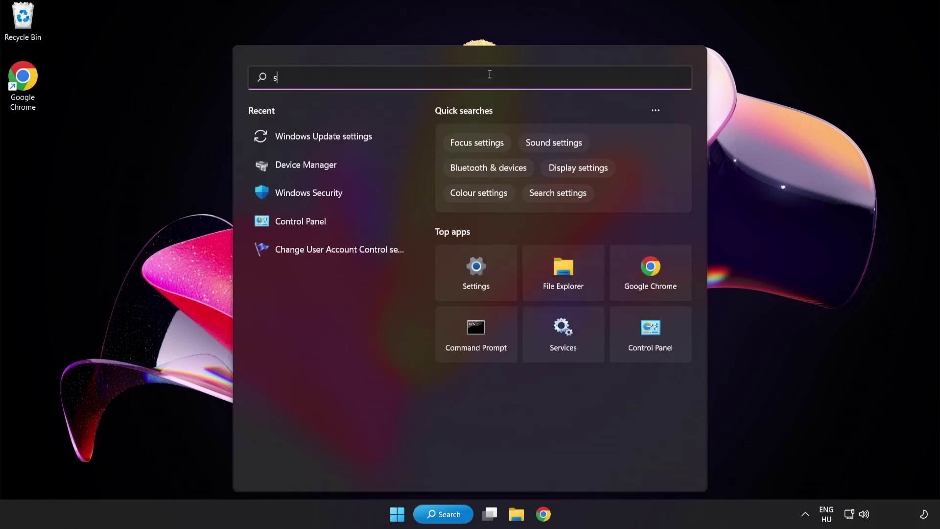
pyautogui.write('ecurity')
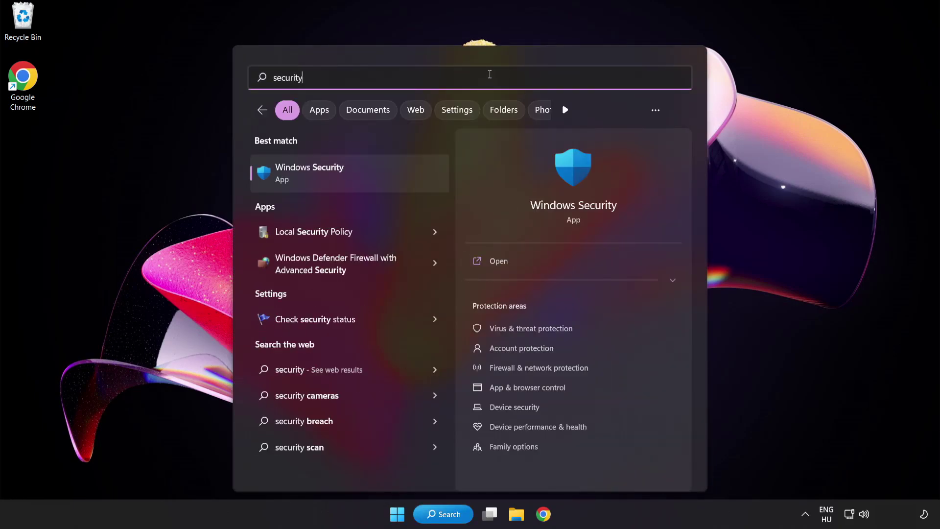
pyautogui.click(354, 172)
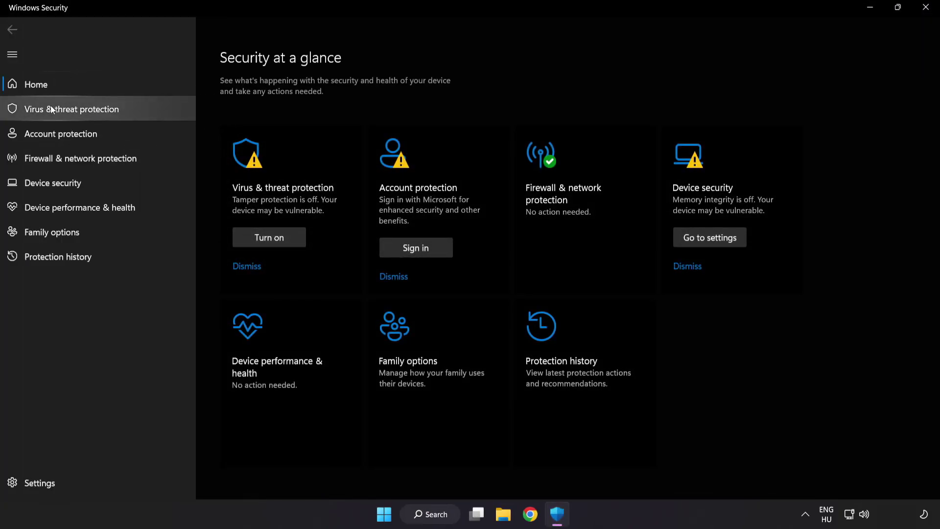
pyautogui.click(142, 108)
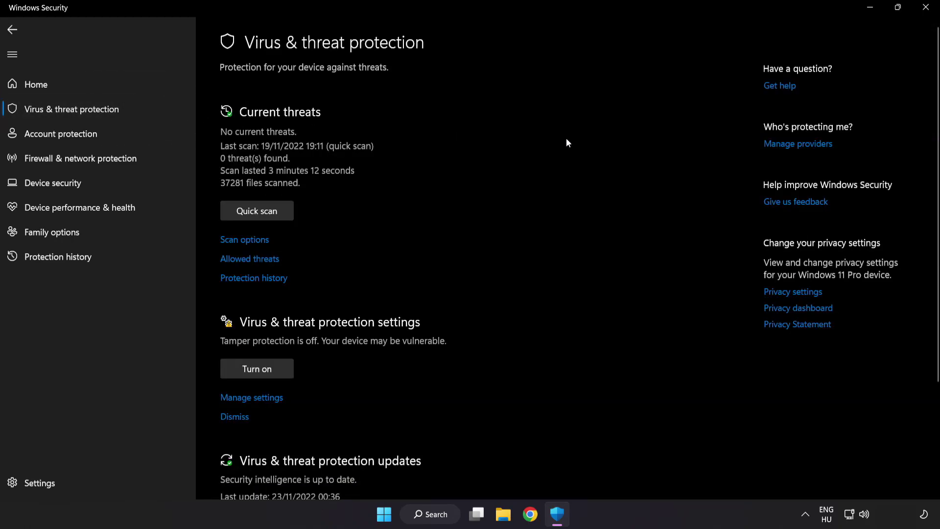
pyautogui.scroll(-3, 595, 144)
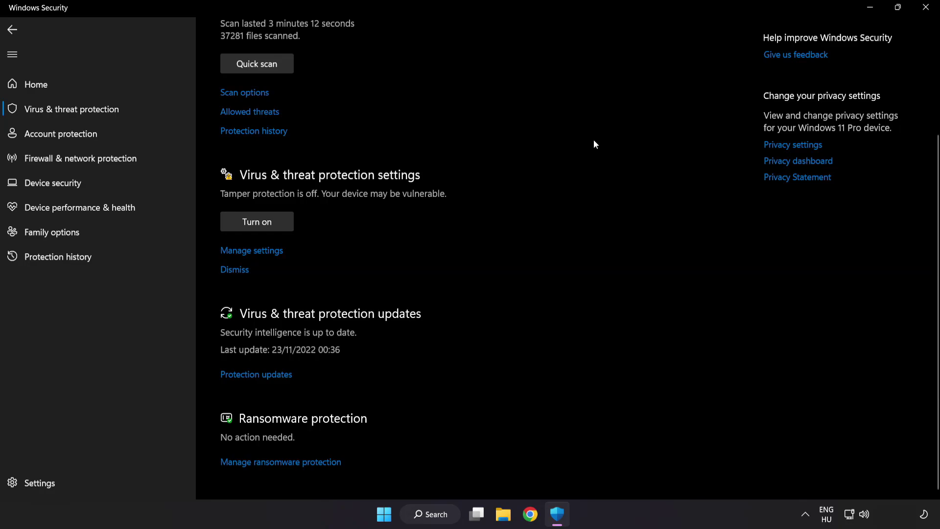
pyautogui.click(258, 251)
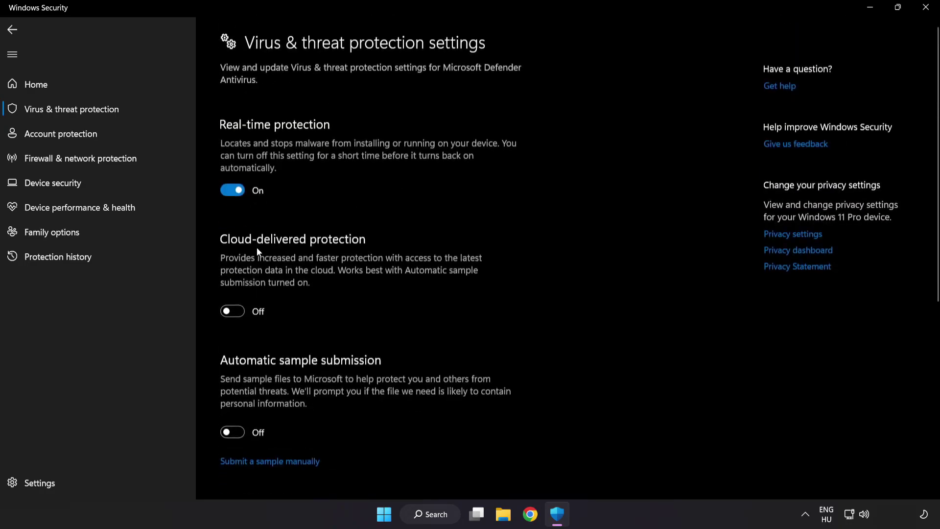
pyautogui.scroll(-7, 546, 255)
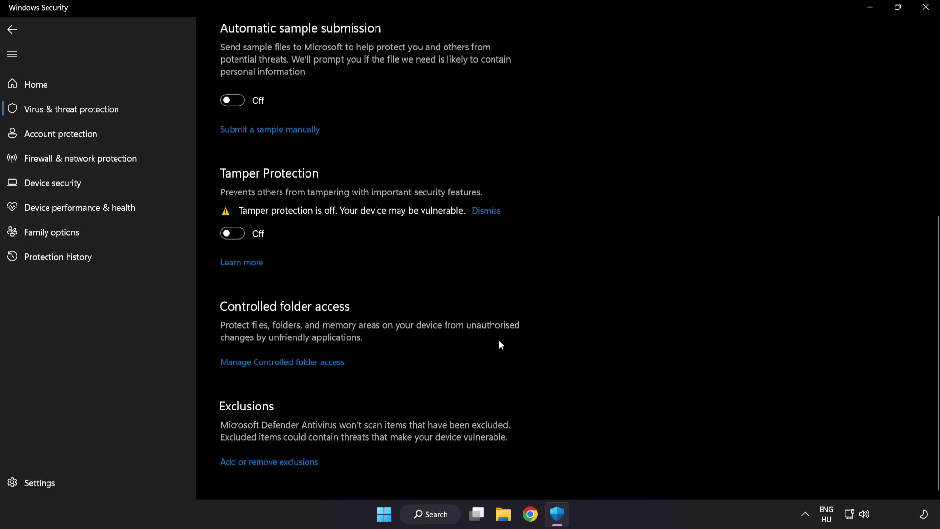
pyautogui.click(272, 463)
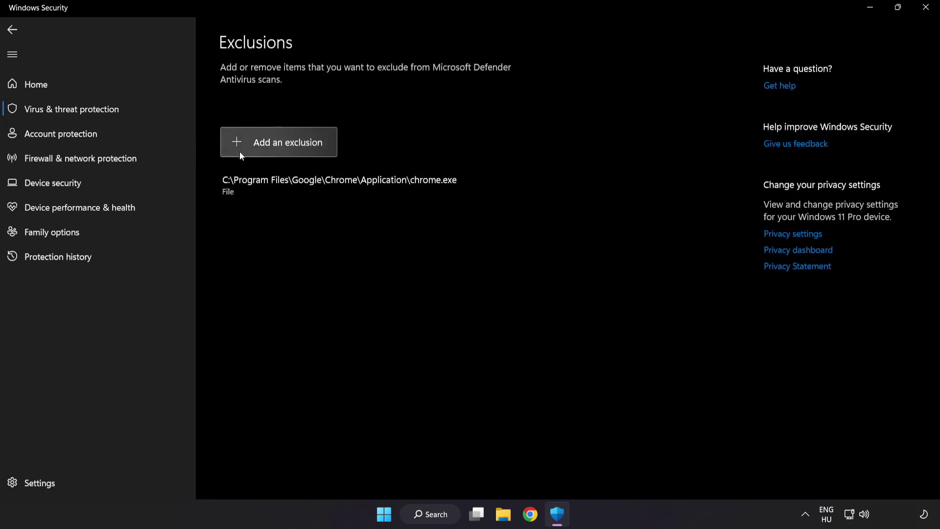
# - Add a file exclusion for the NOT WORKING APP shortcut in the NOT WORKING APP folder under Program Files (x86) on drive C
pyautogui.click(280, 150)
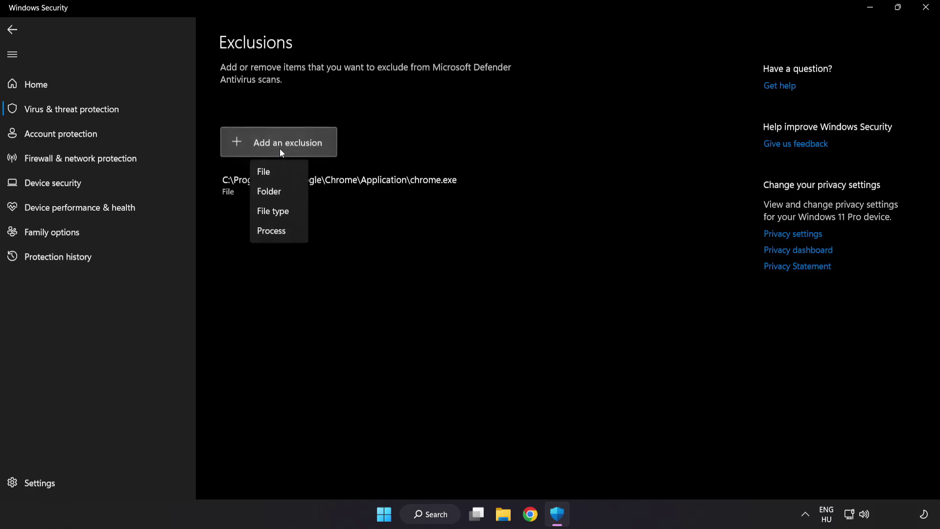
pyautogui.click(273, 173)
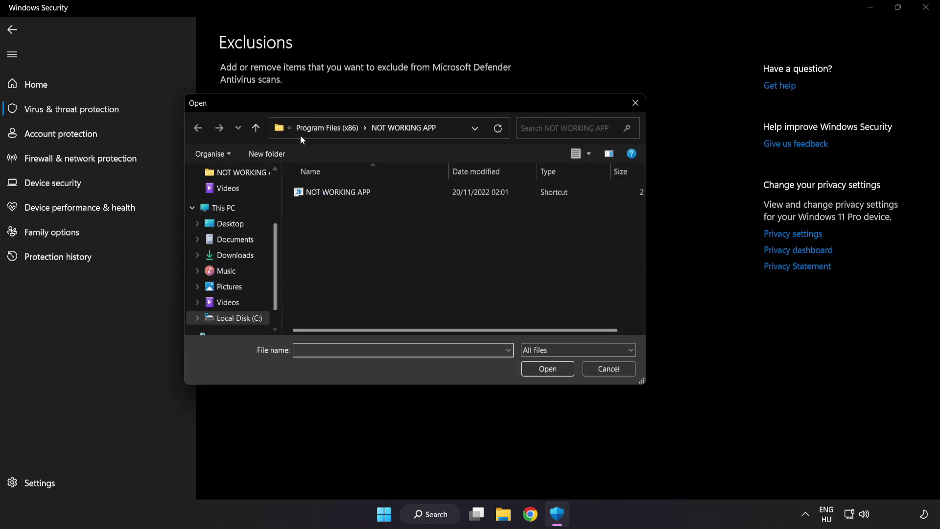
pyautogui.click(301, 131)
pyautogui.click(308, 127)
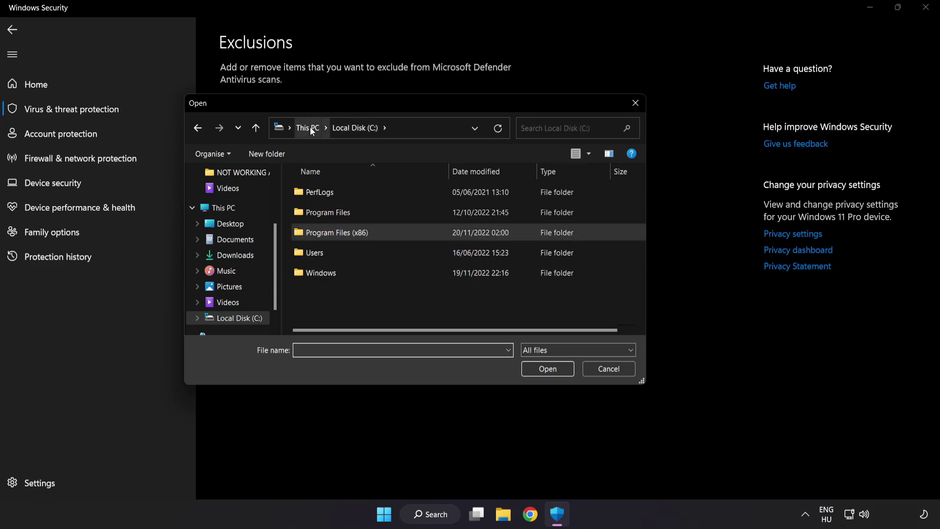
pyautogui.click(310, 128)
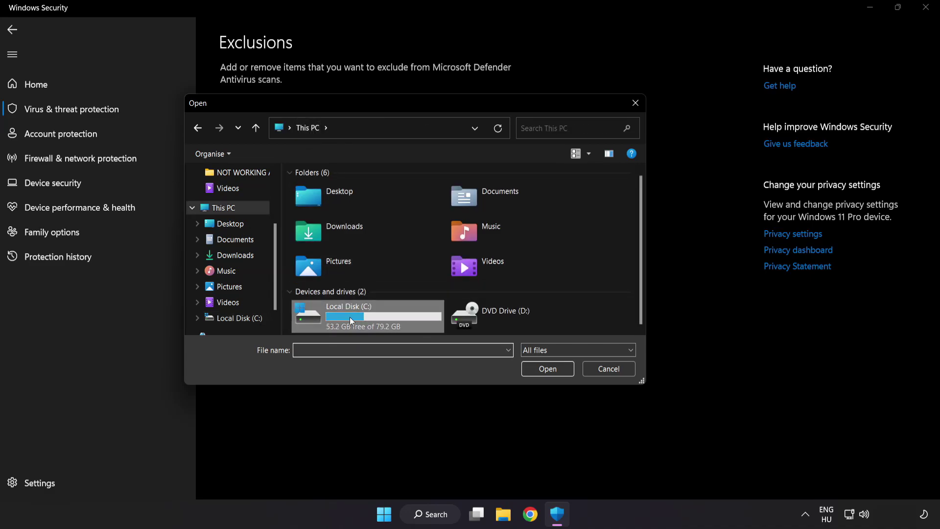
pyautogui.doubleClick(350, 320)
pyautogui.doubleClick(360, 227)
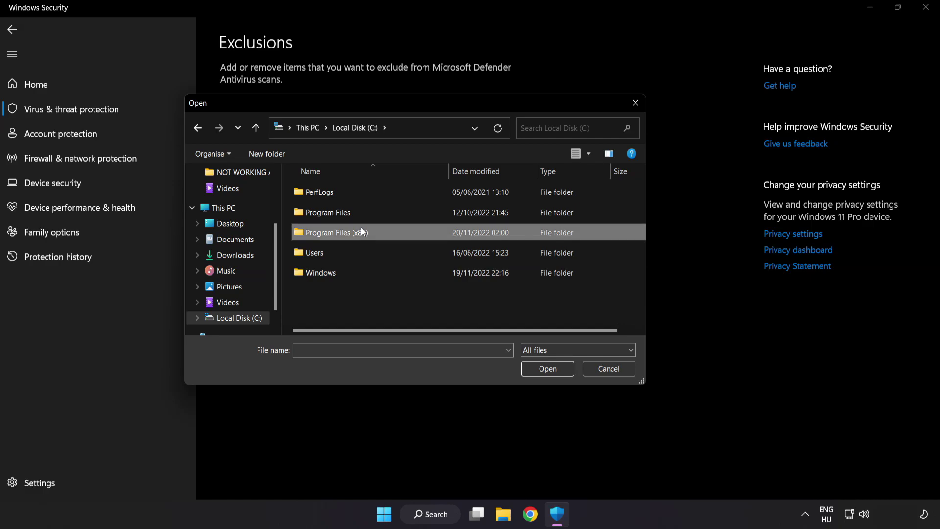
pyautogui.scroll(-1, 347, 322)
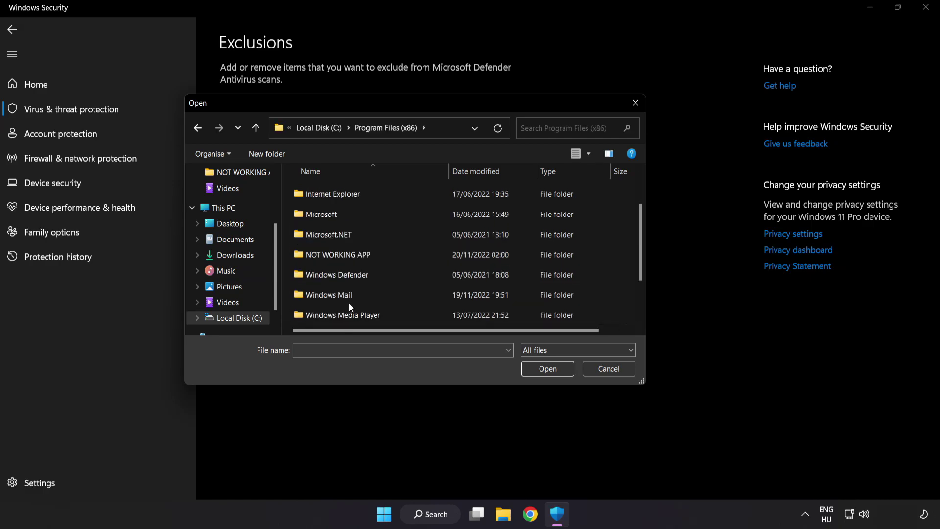
pyautogui.doubleClick(373, 255)
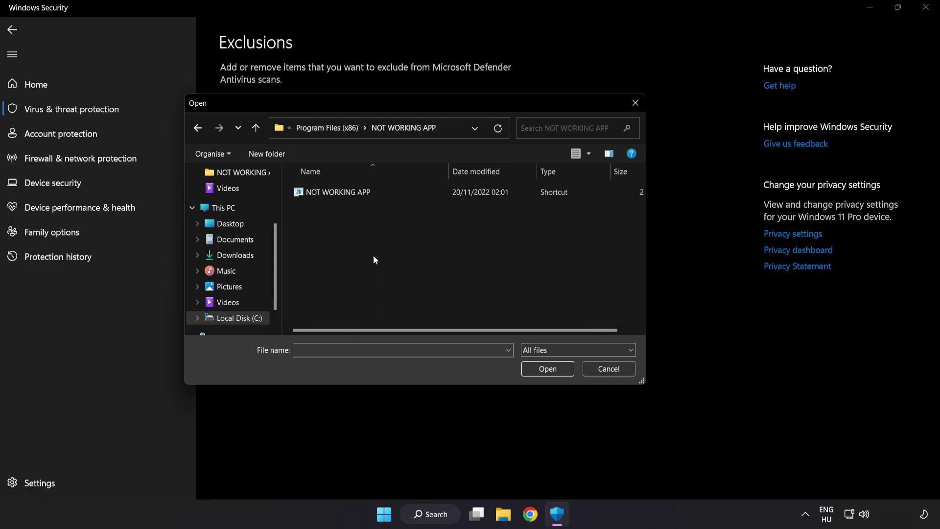
pyautogui.click(328, 197)
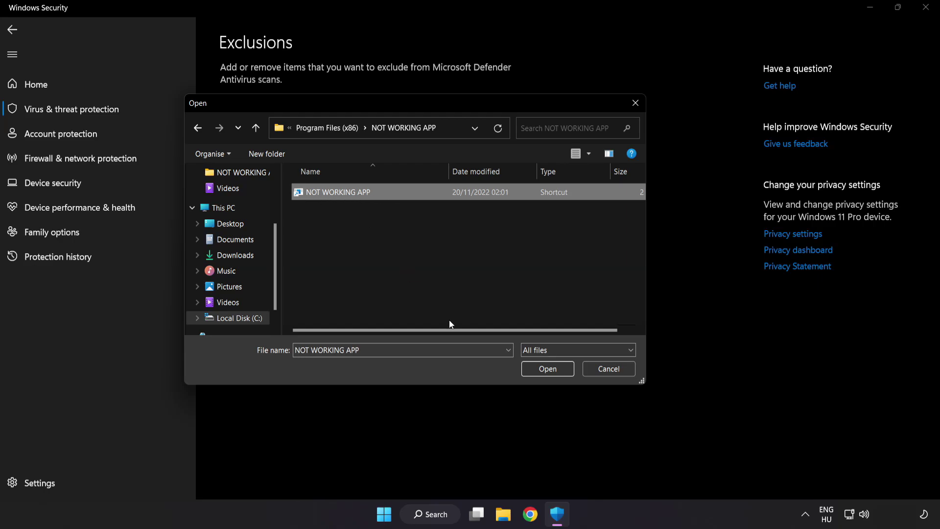
pyautogui.click(548, 371)
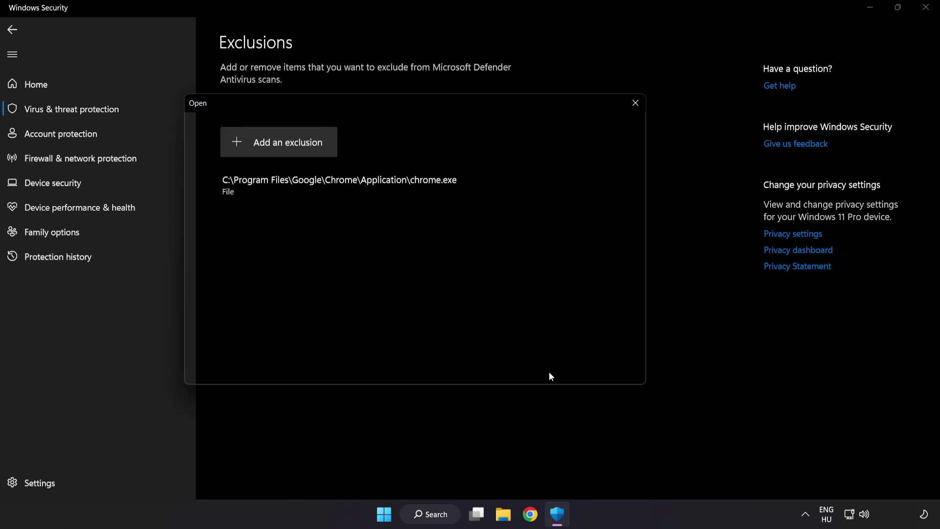
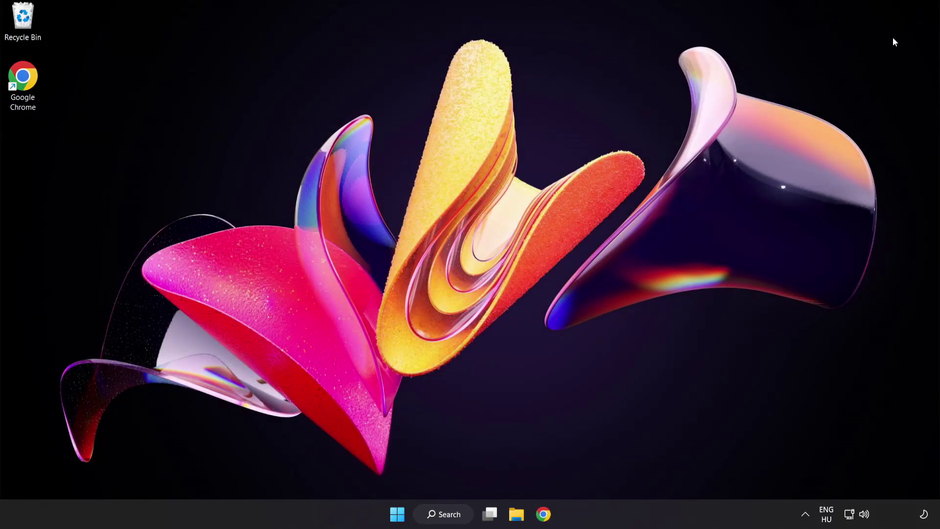
# - Restart the computer
pyautogui.click(397, 513)
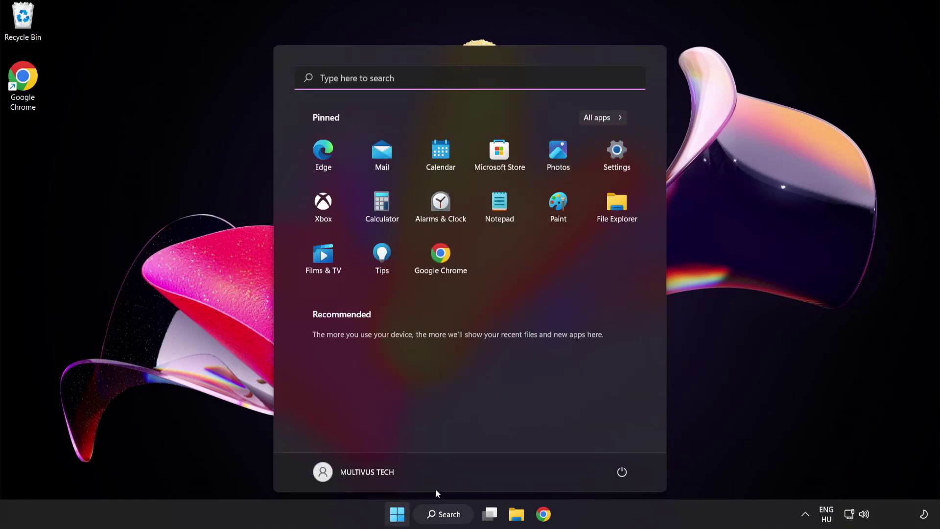
pyautogui.click(623, 473)
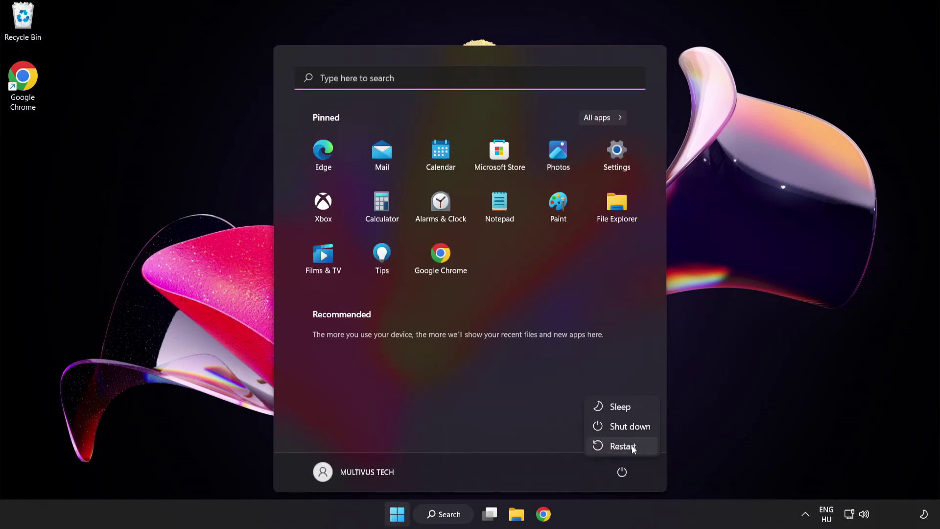